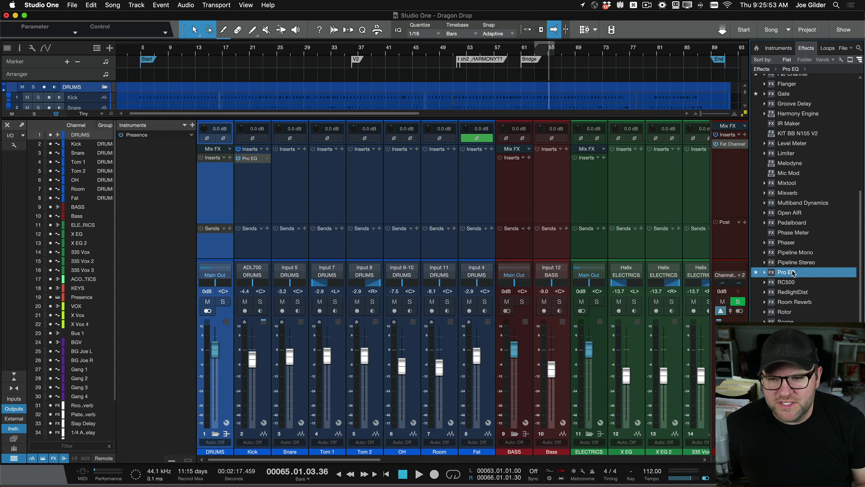
# Drop Pro EQ from the Effects browser onto the Bass channel's inserts and close its editor
pyautogui.moveTo(793, 273); pyautogui.dragTo(559, 178)
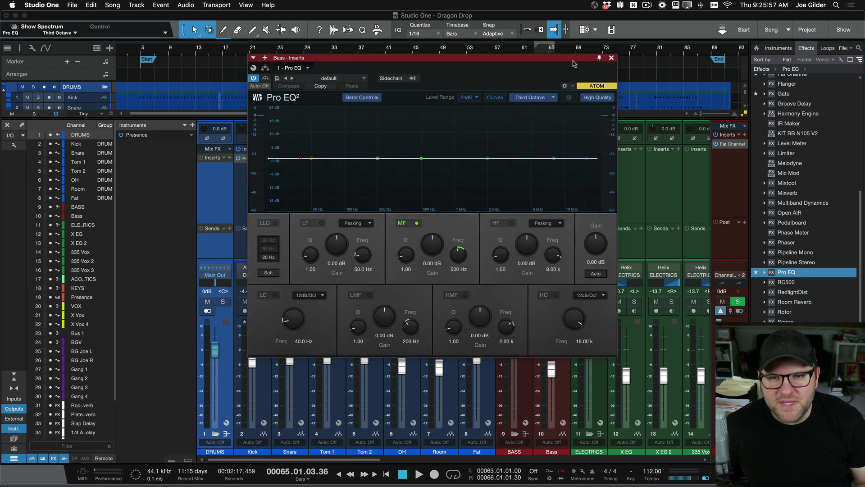
pyautogui.click(611, 59)
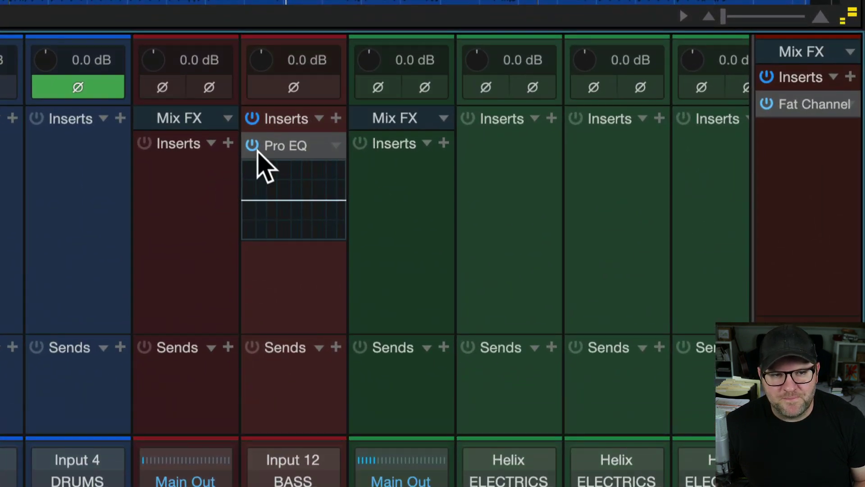
# Copy the Bass channel's Pro EQ onto the ELECTRICS bus inserts, close its editor, and carry it onward
pyautogui.moveTo(258, 150); pyautogui.dragTo(383, 184)
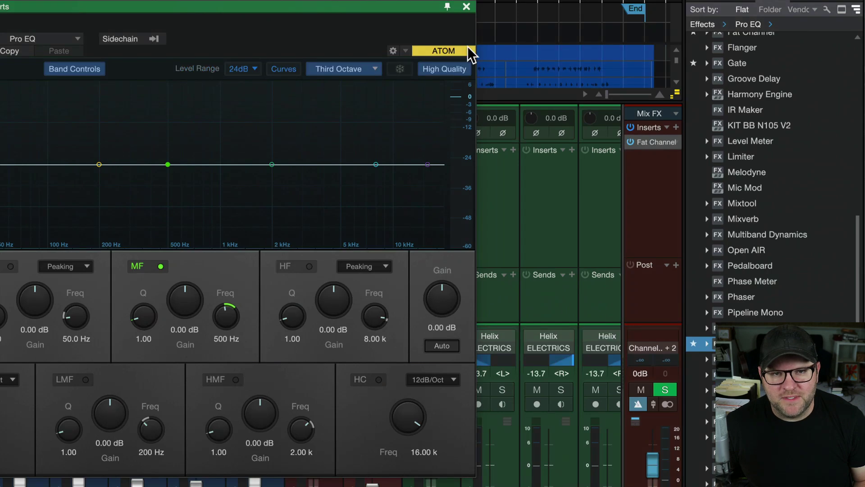
pyautogui.click(469, 51)
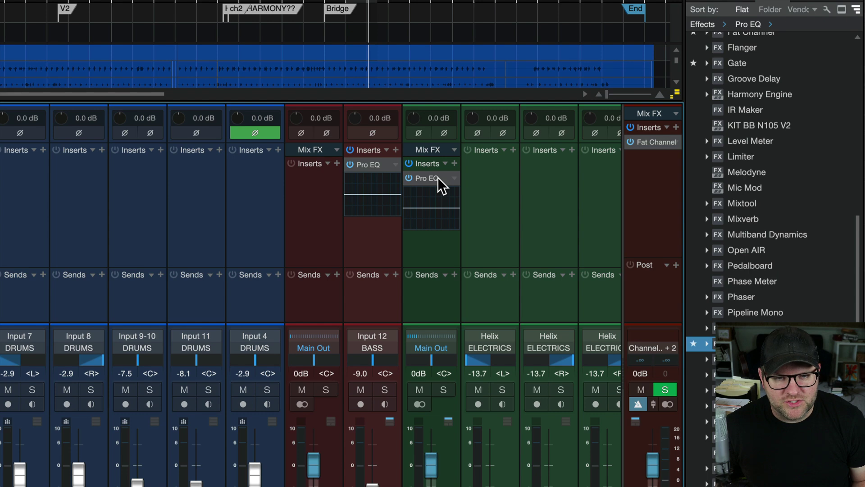
pyautogui.moveTo(427, 179); pyautogui.dragTo(485, 179)
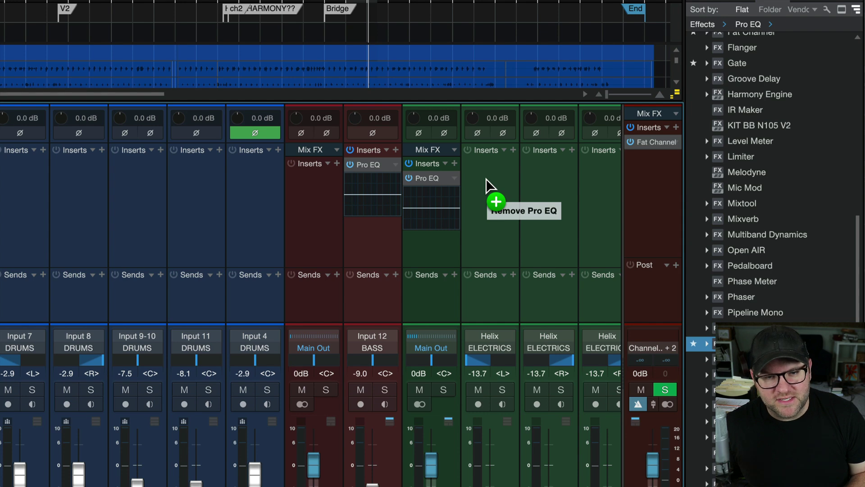
# Move the Pro EQ onto the Helix ELECTRICS channel, then over to the Bass channel, closing its editor
pyautogui.moveTo(486, 179)
pyautogui.mouseDown()
pyautogui.moveTo(425, 180)
pyautogui.moveTo(380, 168)
pyautogui.moveTo(409, 182)
pyautogui.moveTo(481, 186)
pyautogui.mouseUp()
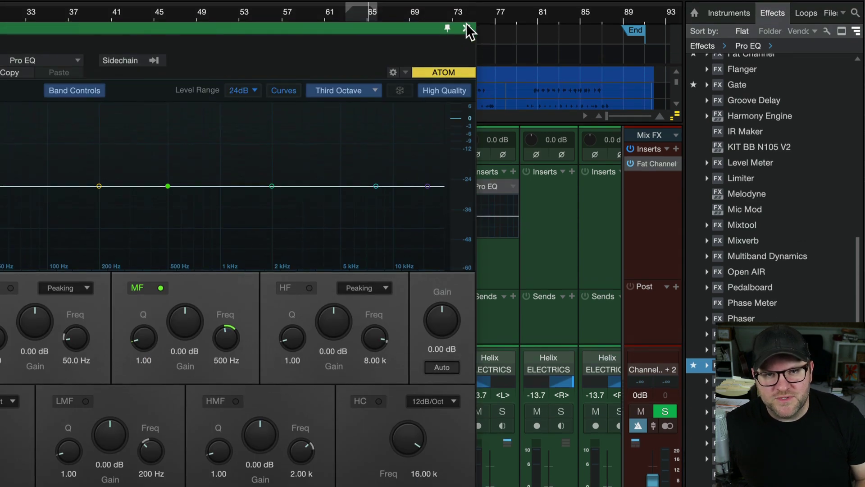
pyautogui.click(466, 29)
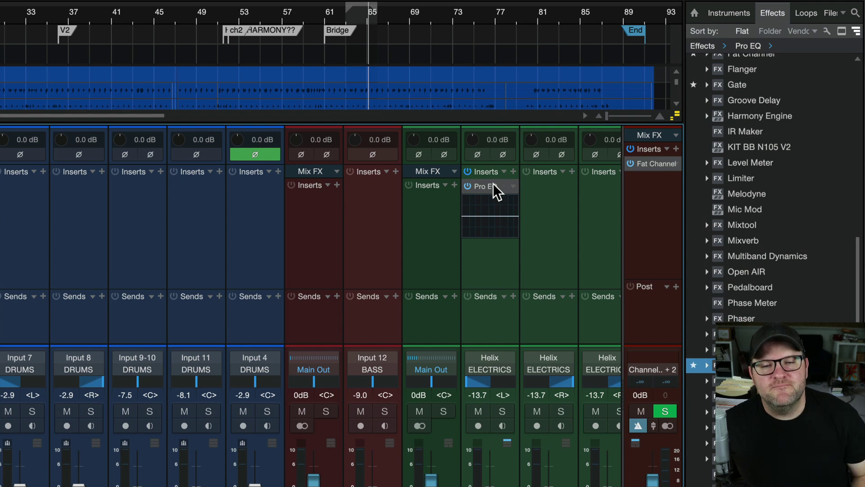
pyautogui.moveTo(494, 189); pyautogui.dragTo(378, 209)
pyautogui.doubleClick(379, 209)
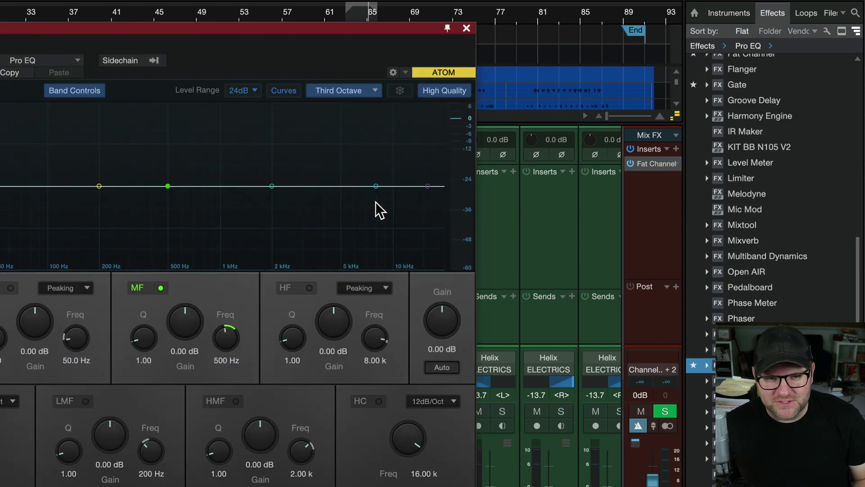
pyautogui.click(460, 28)
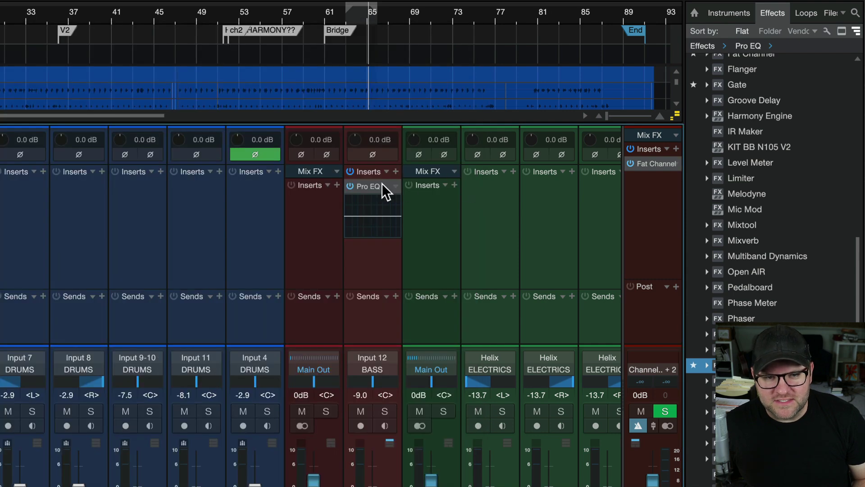
# Check the Pro EQ insert's options without choosing one, then open its editor at default settings
pyautogui.click(395, 186)
pyautogui.click(376, 201)
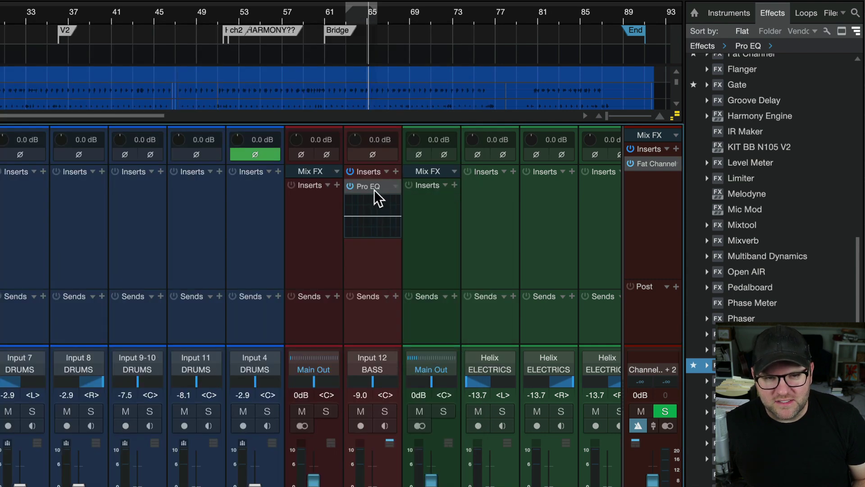
pyautogui.click(395, 186)
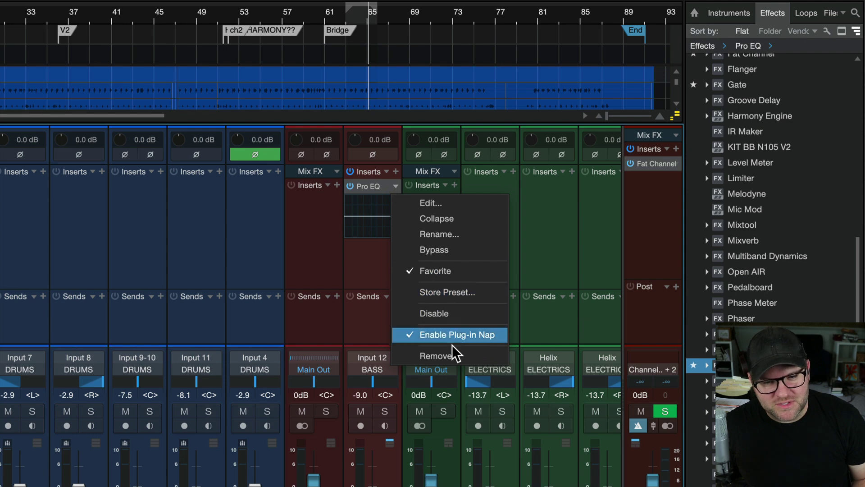
pyautogui.click(381, 267)
pyautogui.click(374, 186)
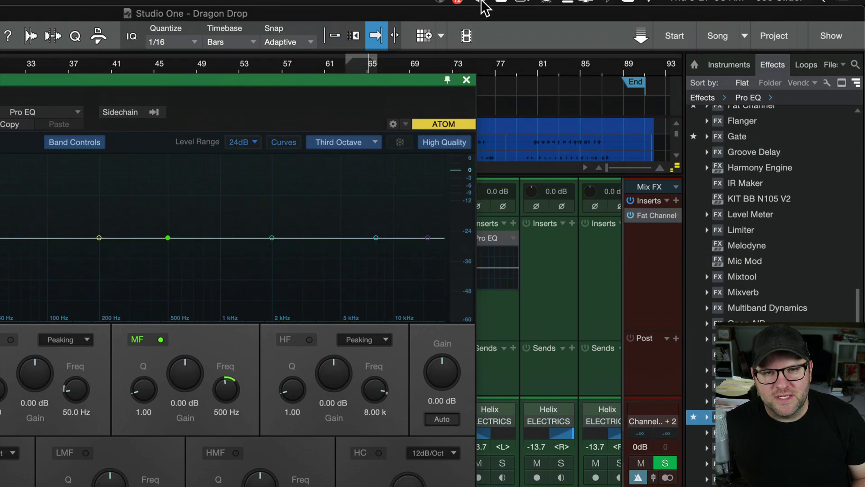
# Close the Pro EQ editor and drag Pro EQ off Helix ELECTRICS and Fat Channel off Mix FX
pyautogui.click(472, 83)
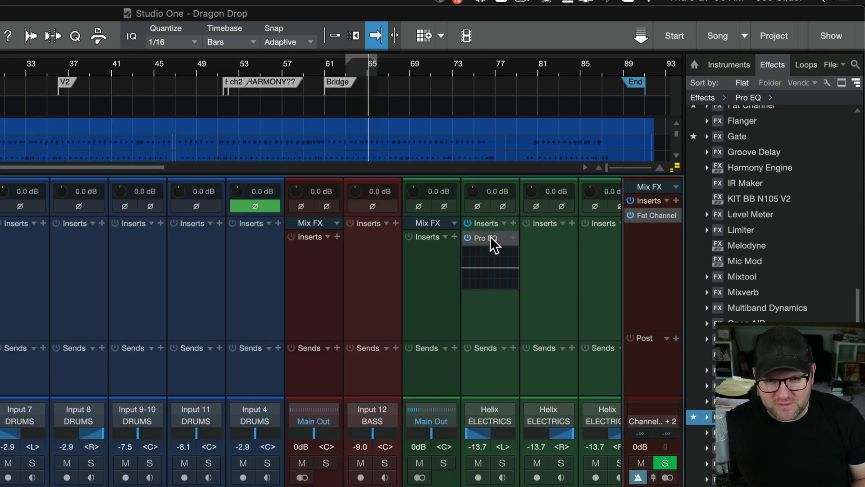
pyautogui.moveTo(495, 245); pyautogui.dragTo(344, 305)
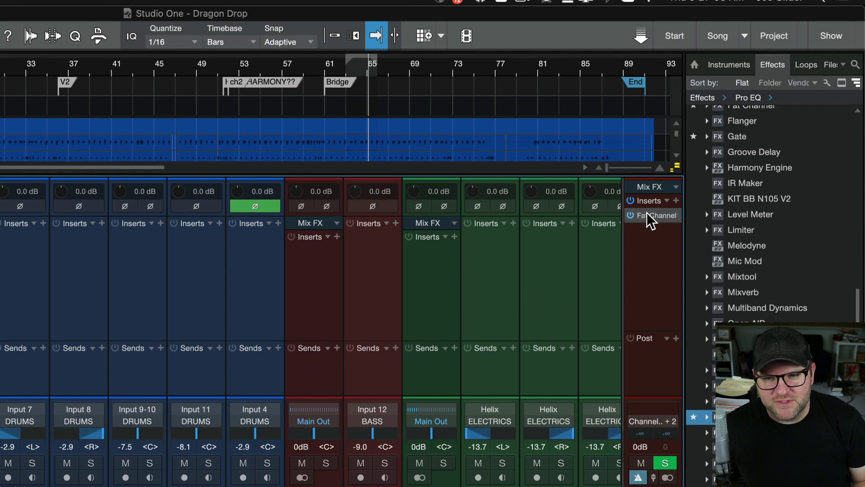
pyautogui.moveTo(649, 218); pyautogui.dragTo(668, 299)
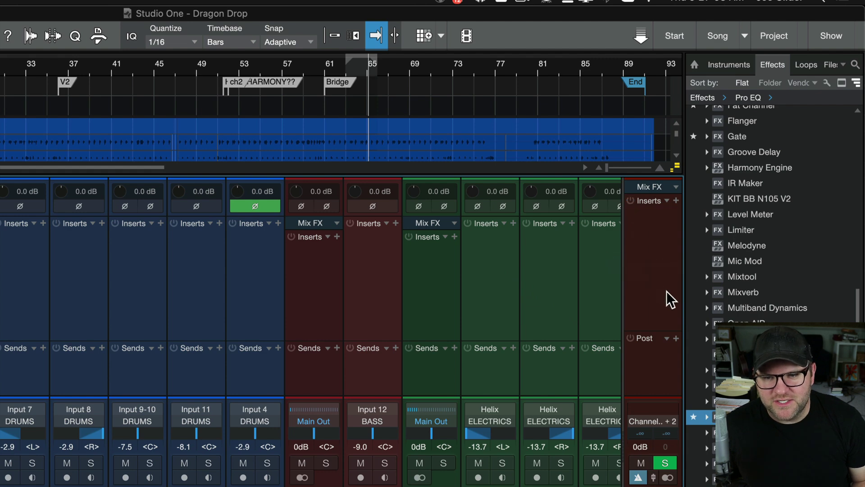
pyautogui.click(662, 227)
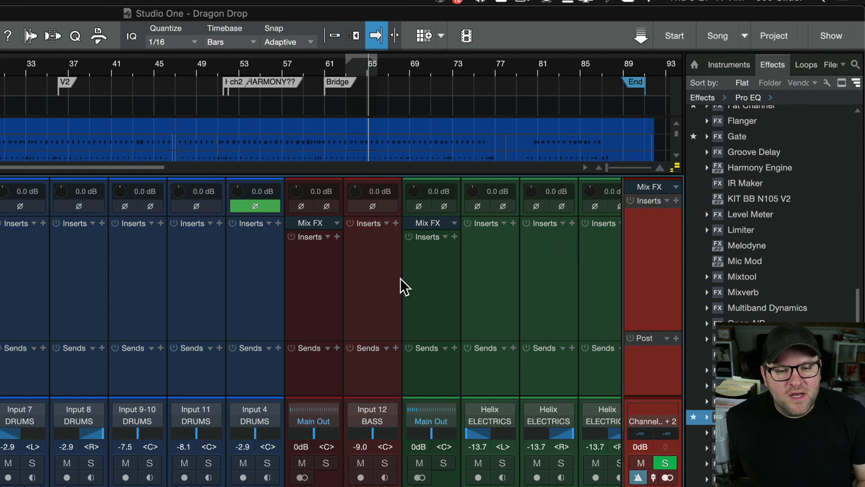
# Drop Room Reverb into empty mixer space to make a Room Reverb FX channel, then close its editor
pyautogui.hscroll(3, 403, 286)
pyautogui.hscroll(-3, 403, 286)
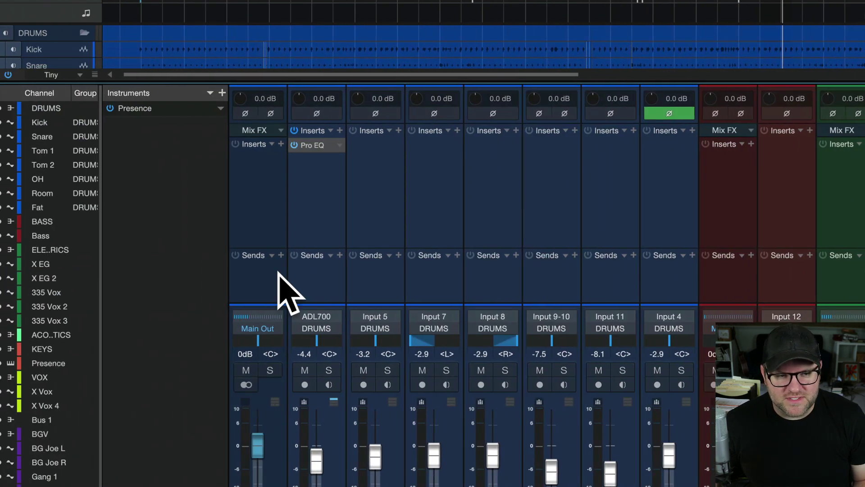
pyautogui.click(290, 276)
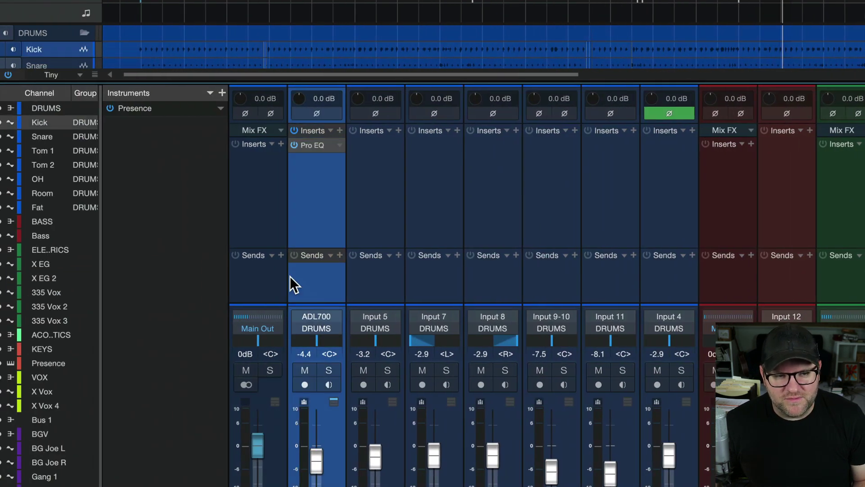
pyautogui.click(259, 282)
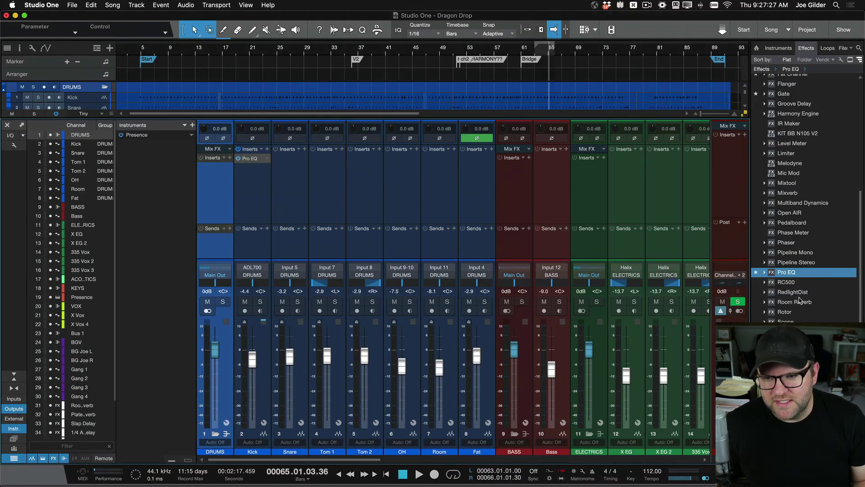
pyautogui.moveTo(797, 301); pyautogui.dragTo(214, 240)
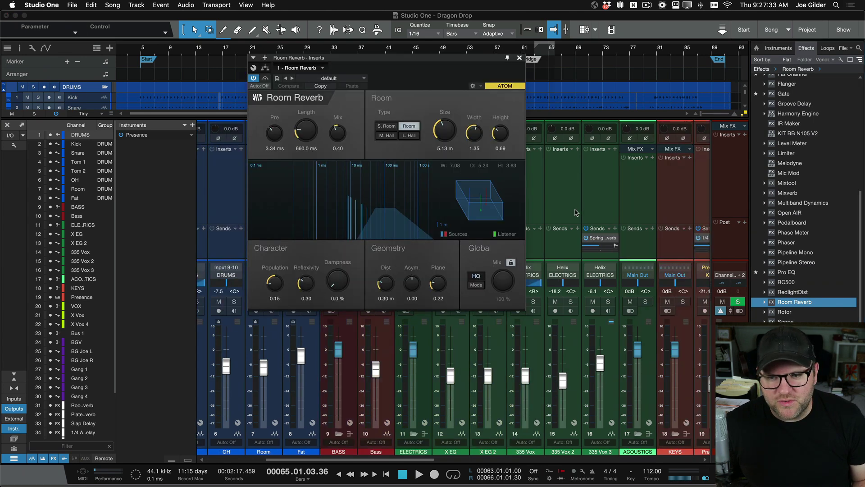
pyautogui.click(696, 221)
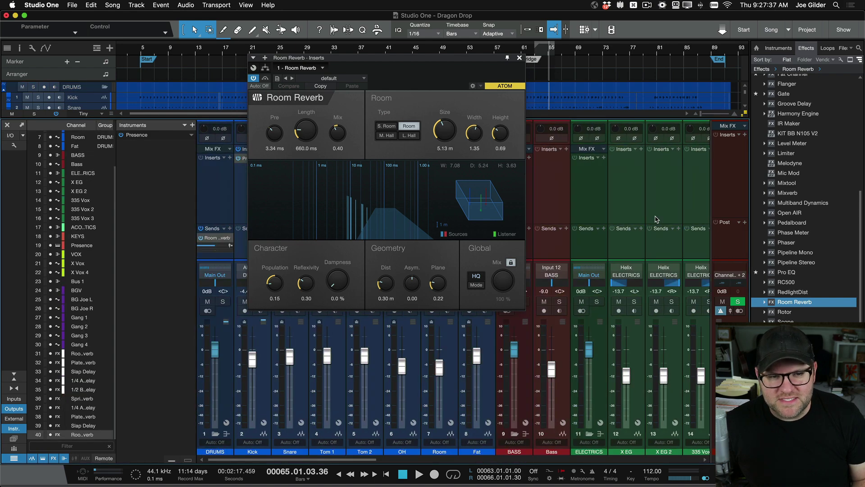
pyautogui.click(519, 58)
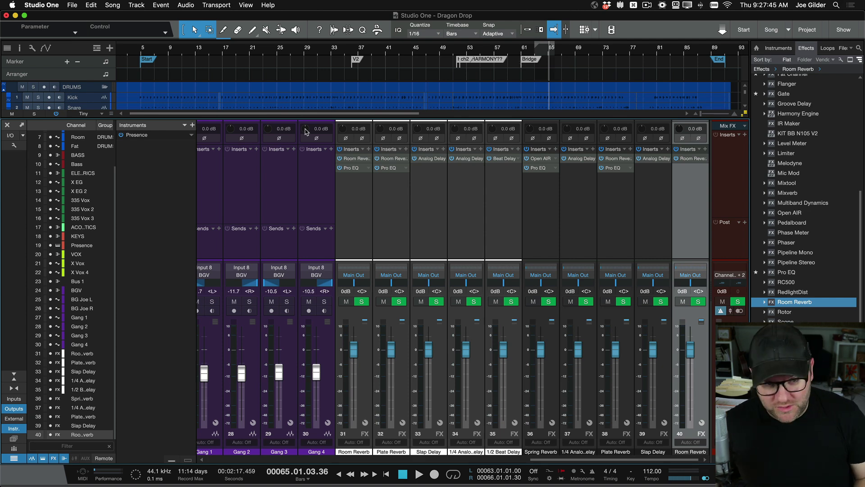
pyautogui.hscroll(-10, 290, 242)
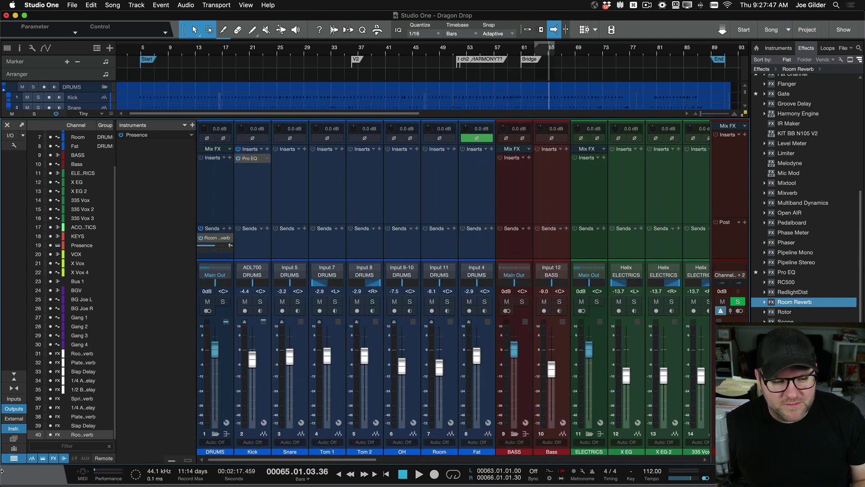
# Filter the mixer so only bus channels are shown
pyautogui.click(54, 458)
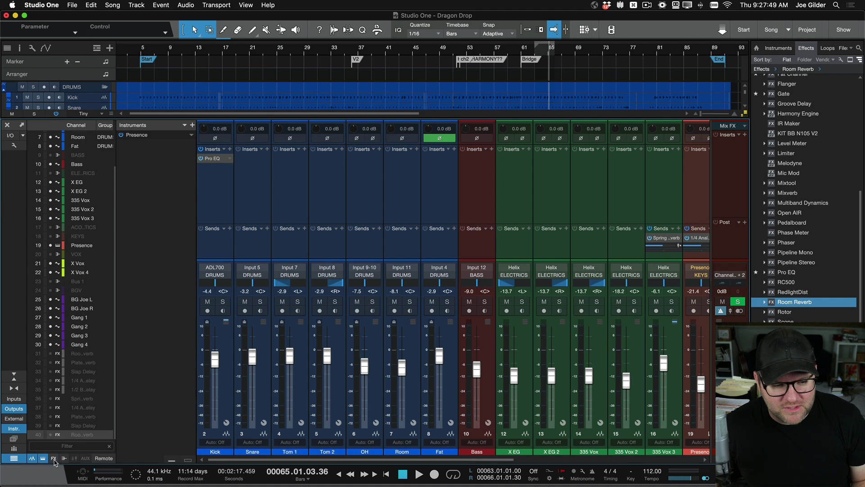
pyautogui.click(43, 458)
pyautogui.click(32, 458)
pyautogui.click(64, 458)
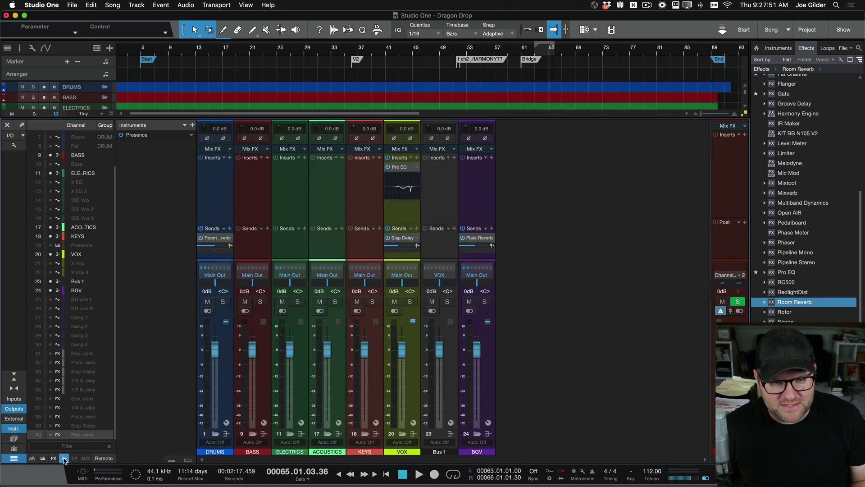
# Remove Bus 1 from the song
pyautogui.click(215, 193)
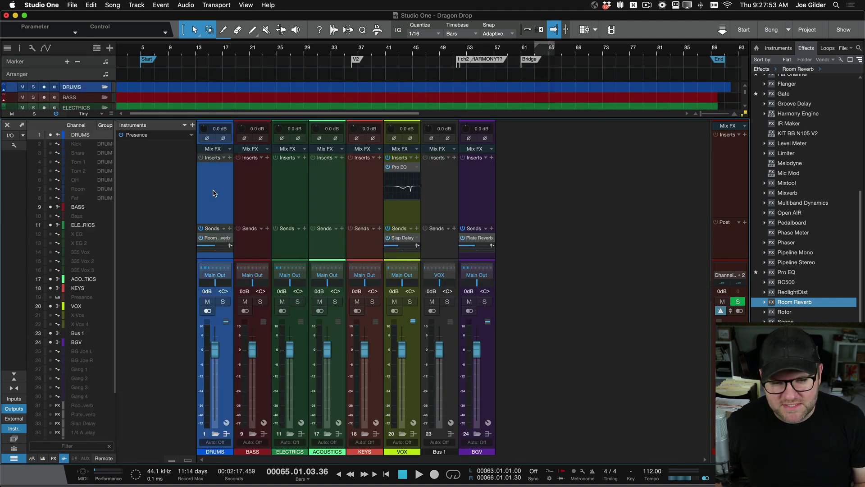
pyautogui.click(489, 189)
pyautogui.click(437, 193)
pyautogui.rightClick(437, 192)
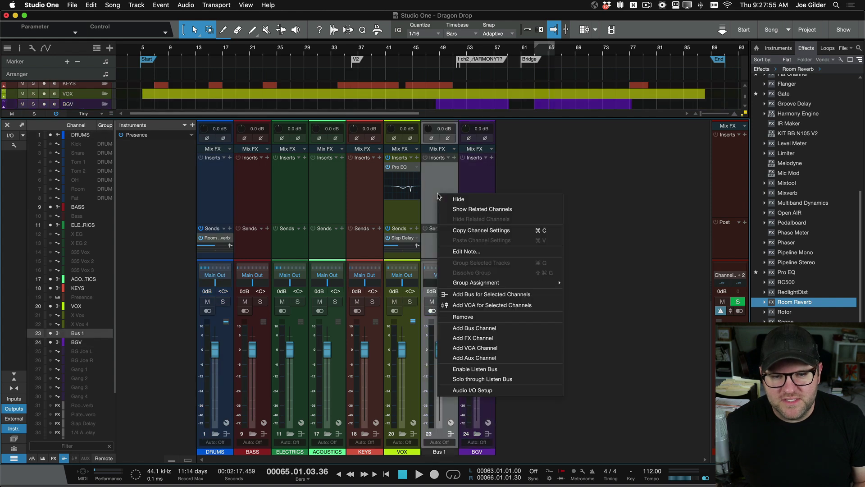
pyautogui.click(478, 318)
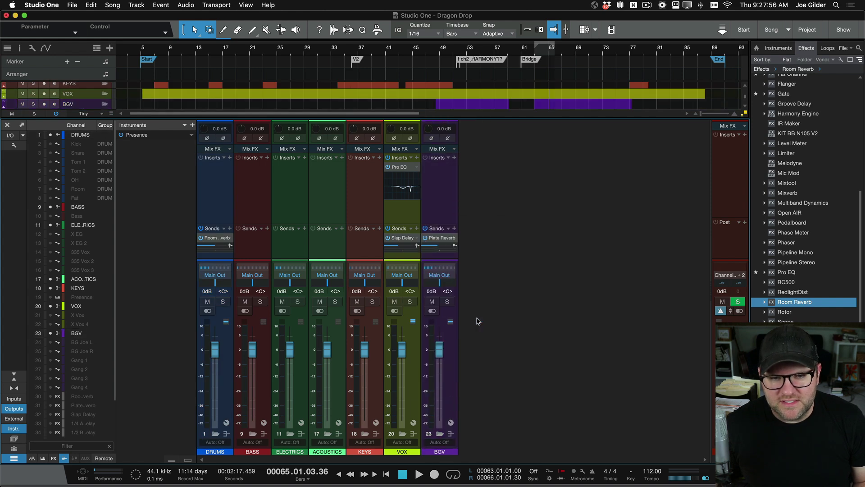
# Drag the Pro EQ out of the VOX bus inserts to delete it
pyautogui.click(418, 167)
pyautogui.click(449, 279)
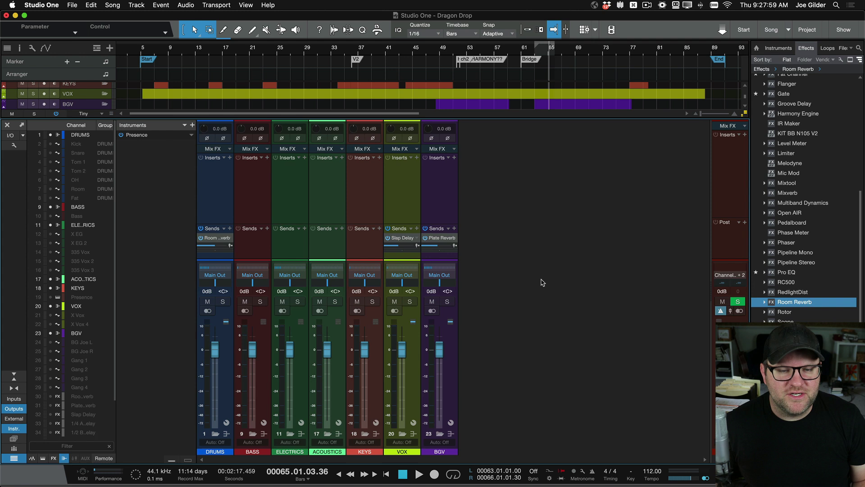
pyautogui.press('super+z')
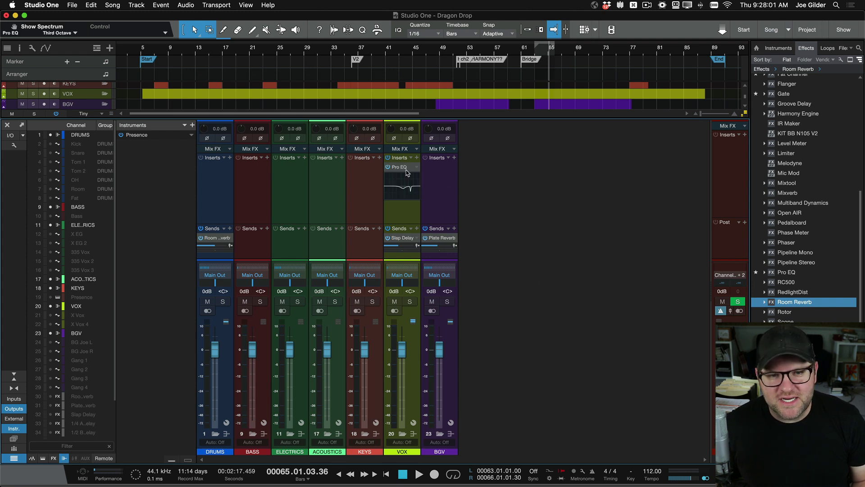
pyautogui.click(416, 167)
pyautogui.click(404, 177)
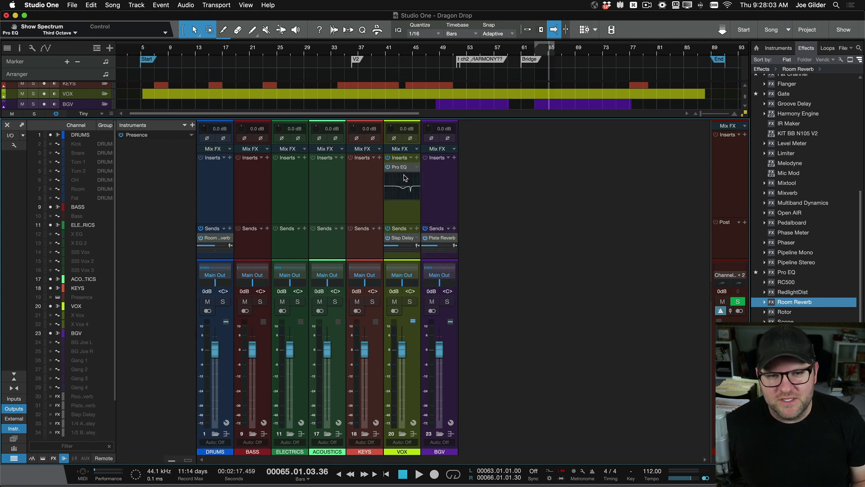
pyautogui.moveTo(404, 170); pyautogui.dragTo(454, 194)
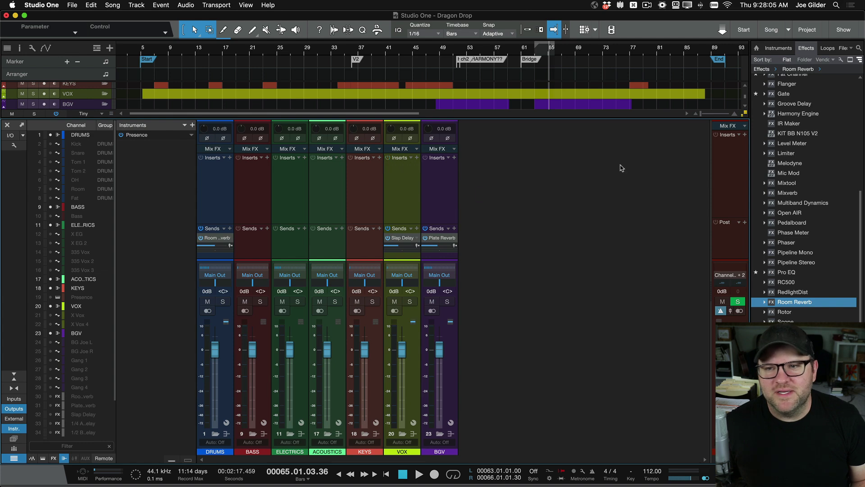
pyautogui.scroll(5, 810, 173)
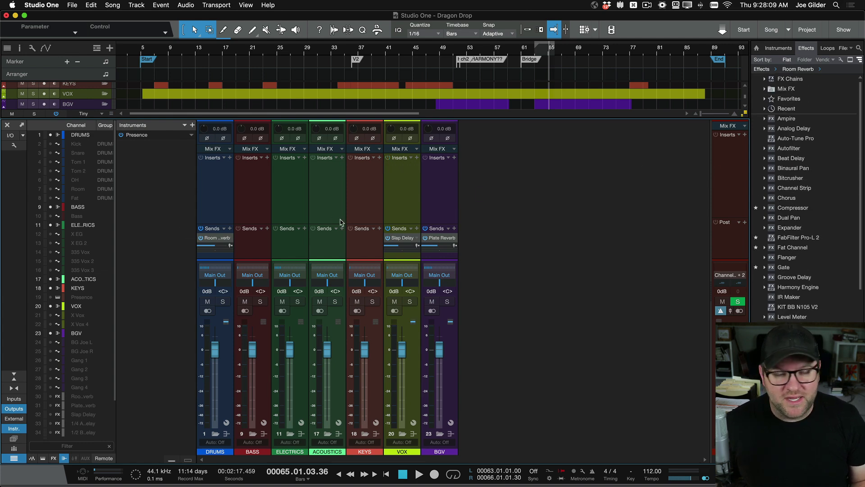
# Select the DRUMS through BGV buses, drop Fat Channel onto all seven, and close its editor
pyautogui.click(208, 197)
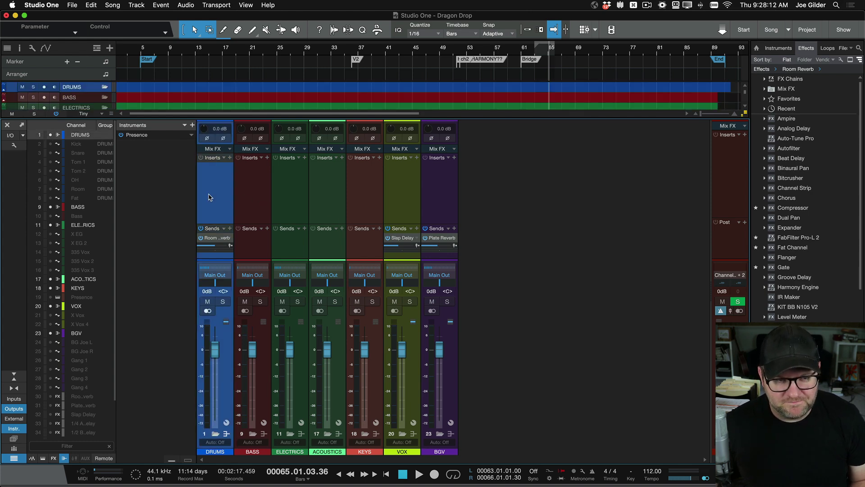
pyautogui.keyDown('shift'); pyautogui.click(446, 219); pyautogui.keyUp('shift')
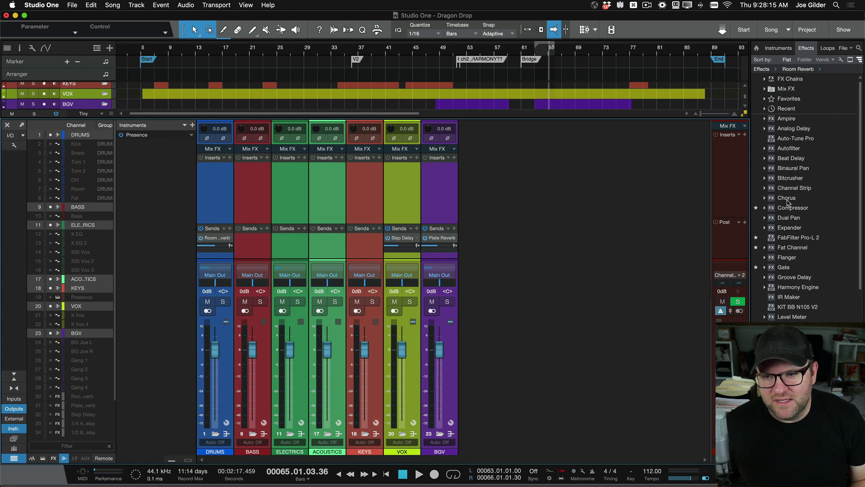
pyautogui.moveTo(797, 247); pyautogui.dragTo(444, 190)
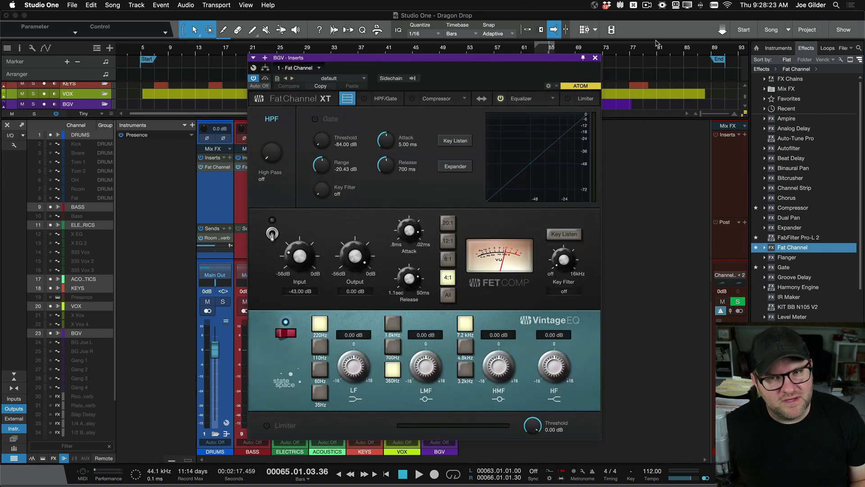
pyautogui.click(594, 58)
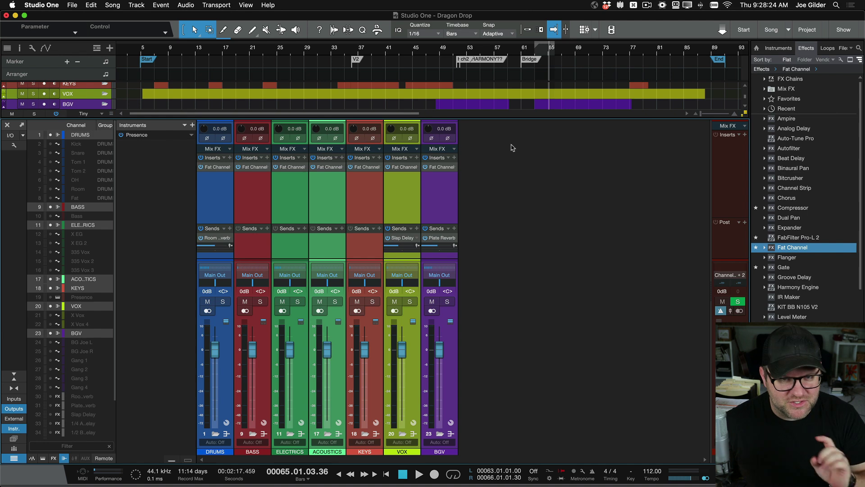
pyautogui.click(202, 212)
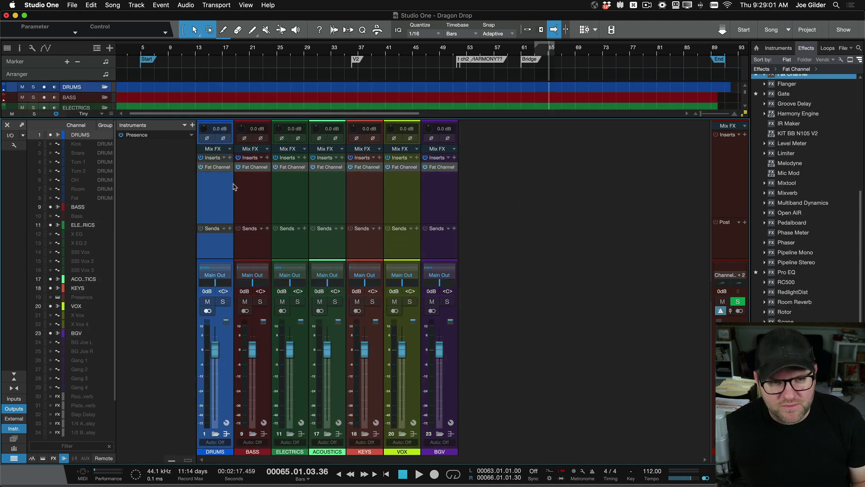
# Select the DRUMS, ELECTRICS and VOX buses, drop Room Reverb onto their sends, and close its editor
pyautogui.click(292, 198)
pyautogui.click(225, 204)
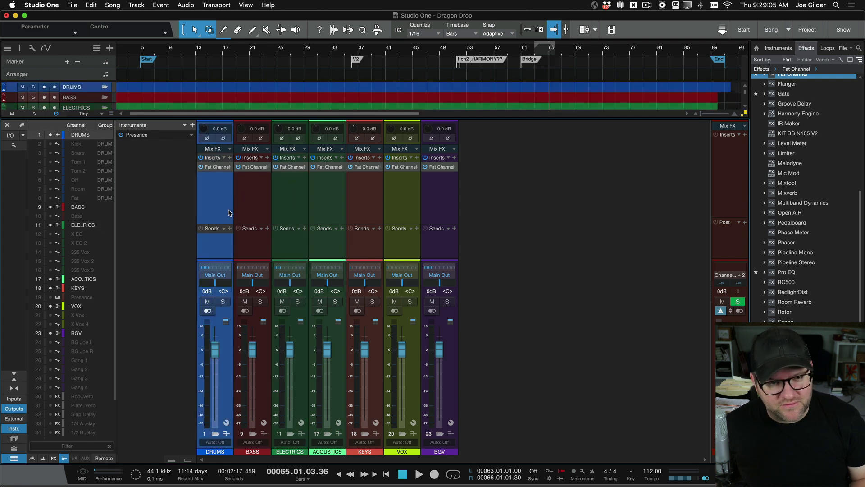
pyautogui.click(304, 211)
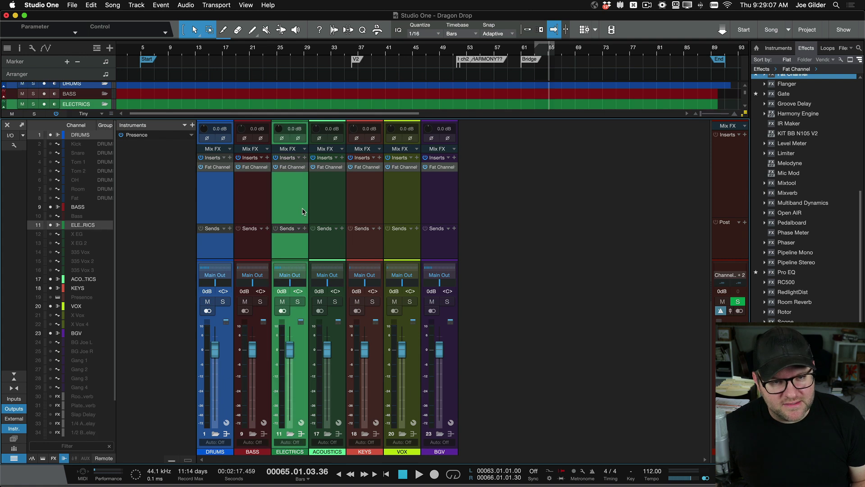
pyautogui.click(391, 212)
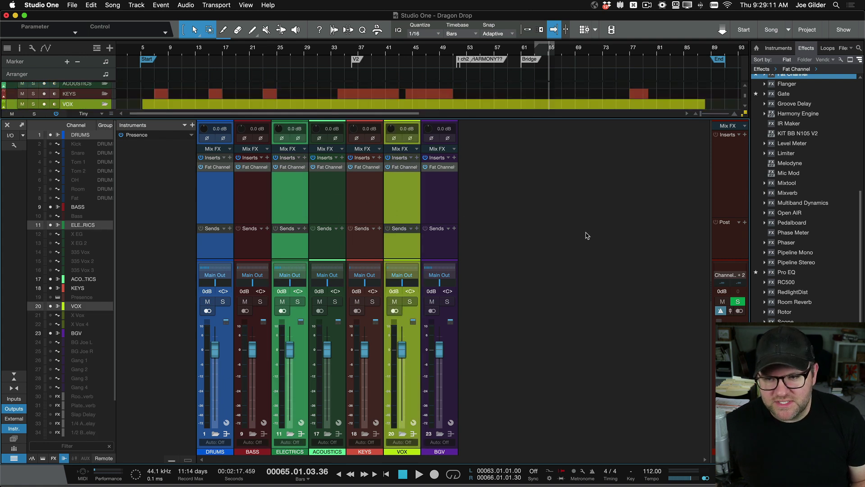
pyautogui.moveTo(803, 301); pyautogui.dragTo(398, 243)
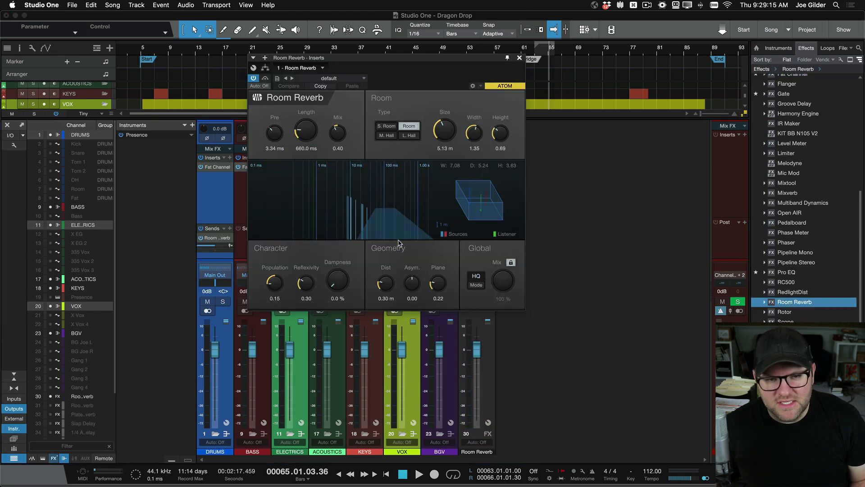
pyautogui.click(520, 58)
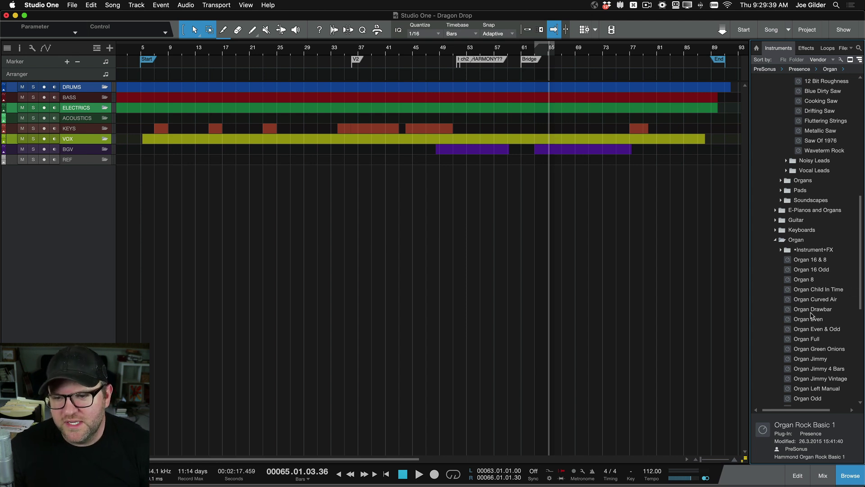
# Drag the Presence Organ preset Organ Rock Basic 1 onto a new track and record-enable it
pyautogui.scroll(-3, 816, 381)
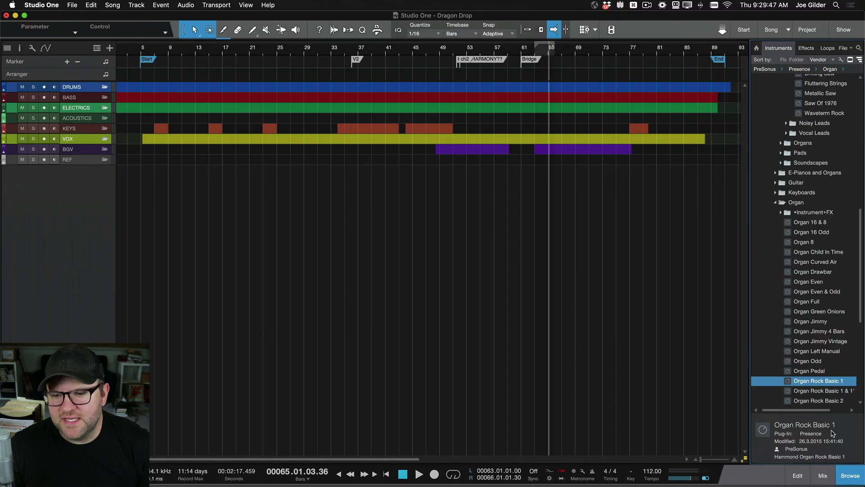
pyautogui.moveTo(815, 382); pyautogui.dragTo(283, 270)
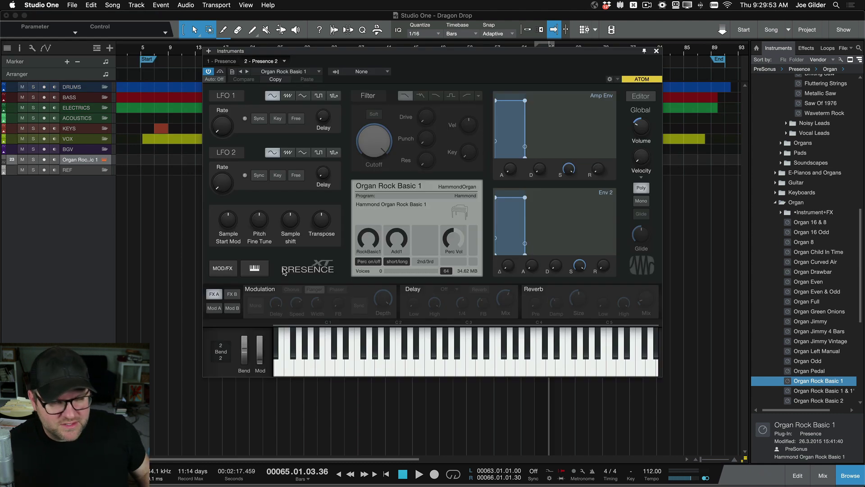
pyautogui.click(44, 159)
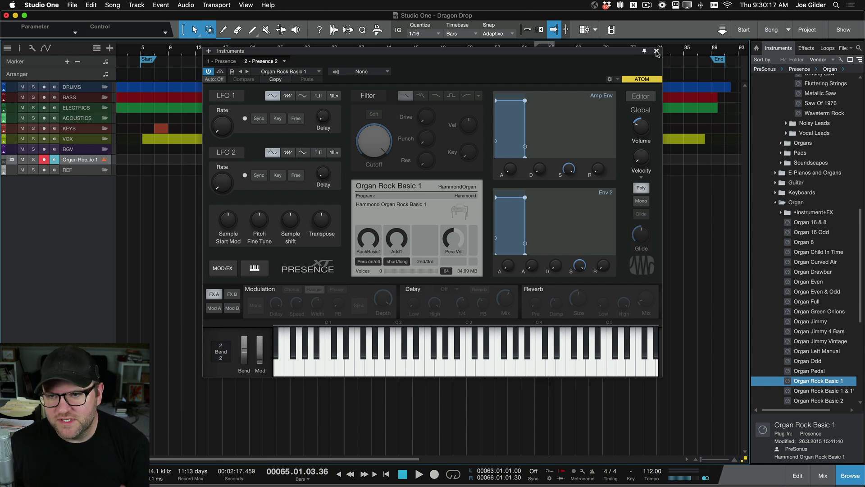
# Check out the Saw Of 1976 preset and browse the Presence preset list
pyautogui.scroll(10, 841, 116)
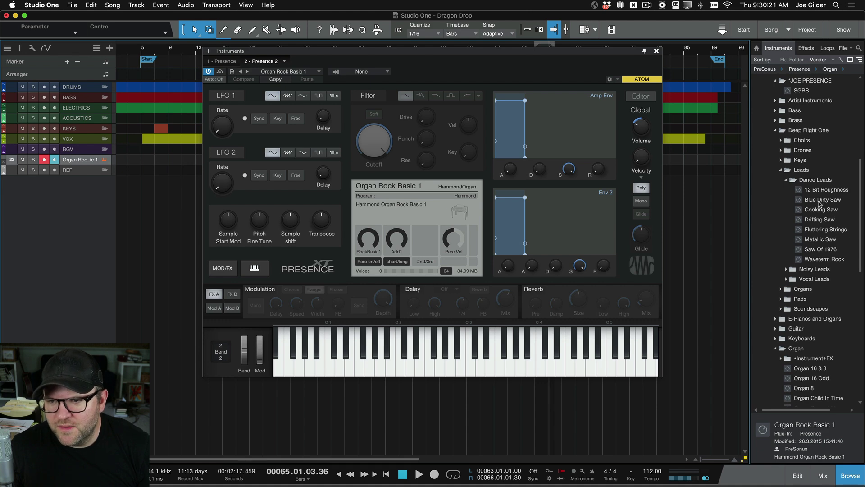
pyautogui.click(821, 251)
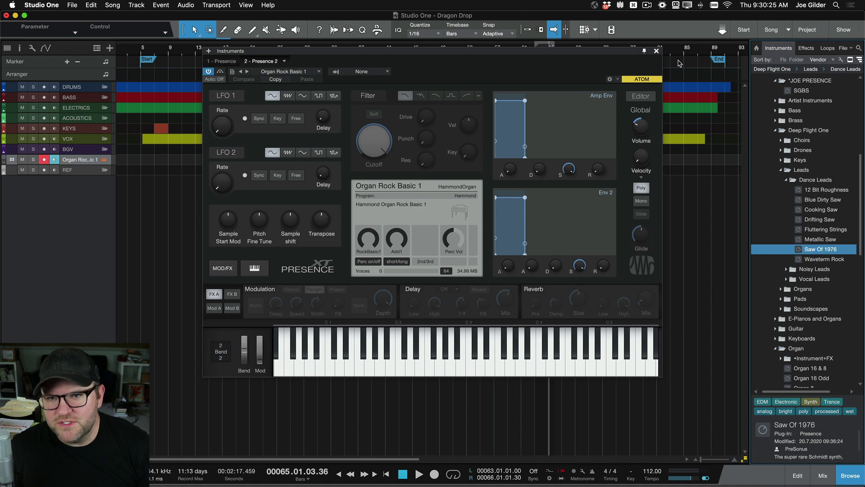
pyautogui.scroll(-10, 845, 310)
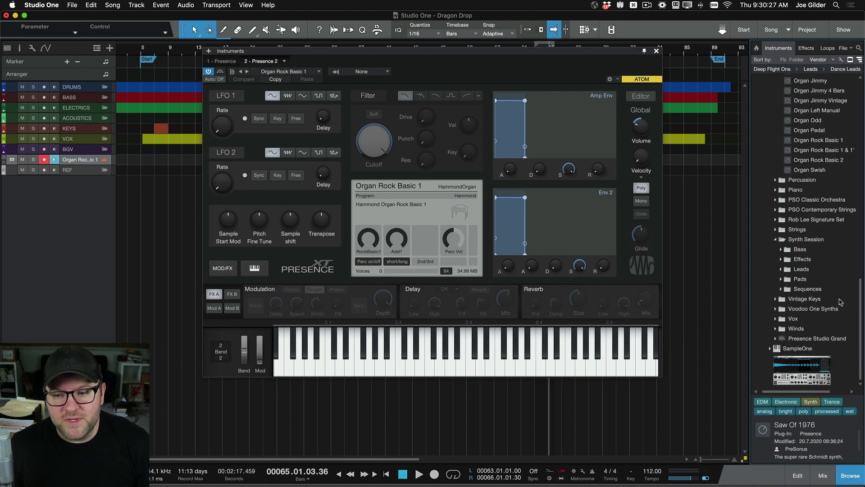
pyautogui.click(296, 72)
pyautogui.click(486, 54)
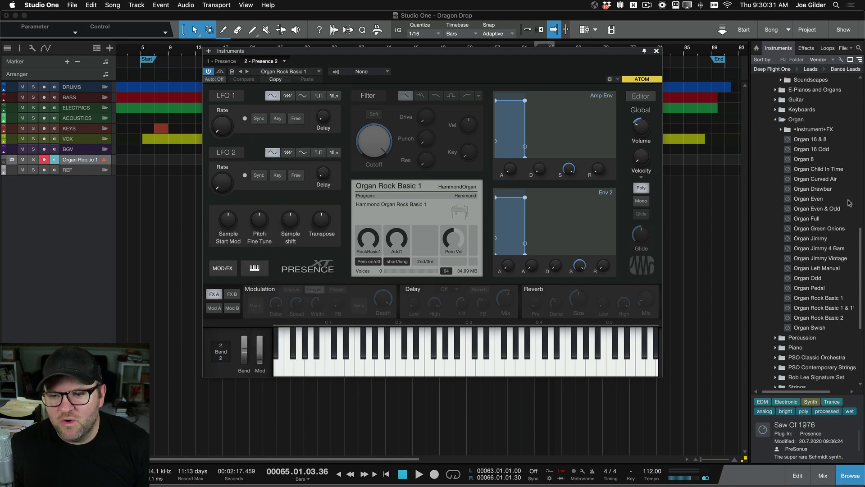
# Audition Organ Even and Organ Rock Basic 2, reload Organ Rock Basic 1, then close Presence
pyautogui.moveTo(808, 201); pyautogui.dragTo(390, 195)
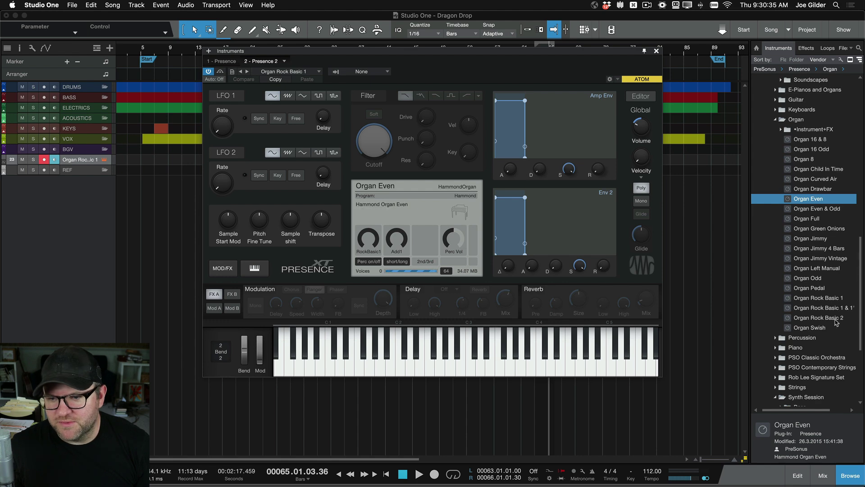
pyautogui.moveTo(824, 318); pyautogui.dragTo(411, 253)
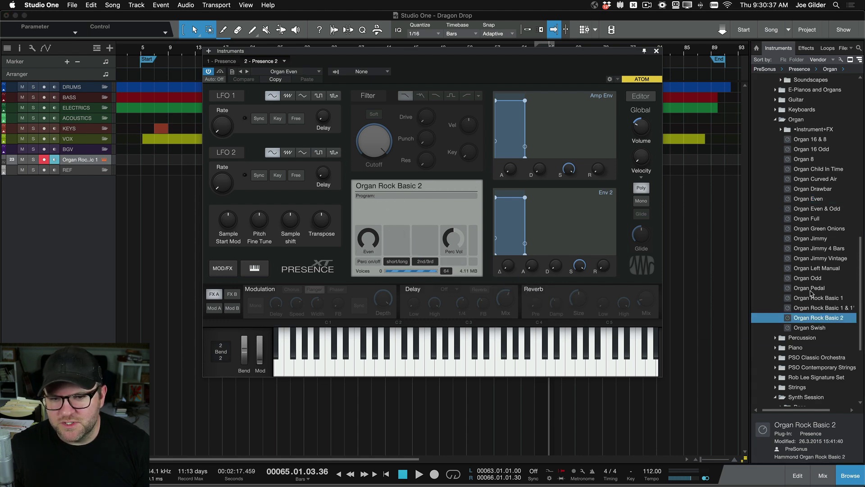
pyautogui.moveTo(831, 299); pyautogui.dragTo(467, 235)
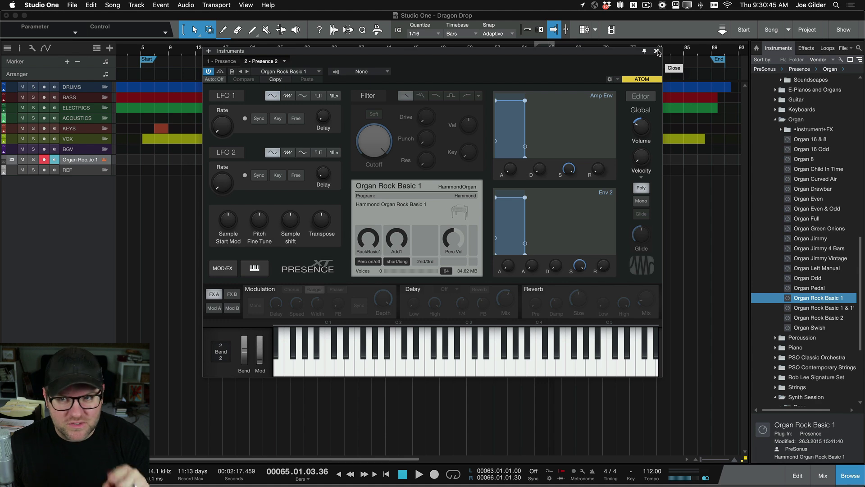
pyautogui.click(657, 52)
# Drop the Saw Of 1976 preset onto the Organ track and combine it with the organ
pyautogui.scroll(6, 851, 234)
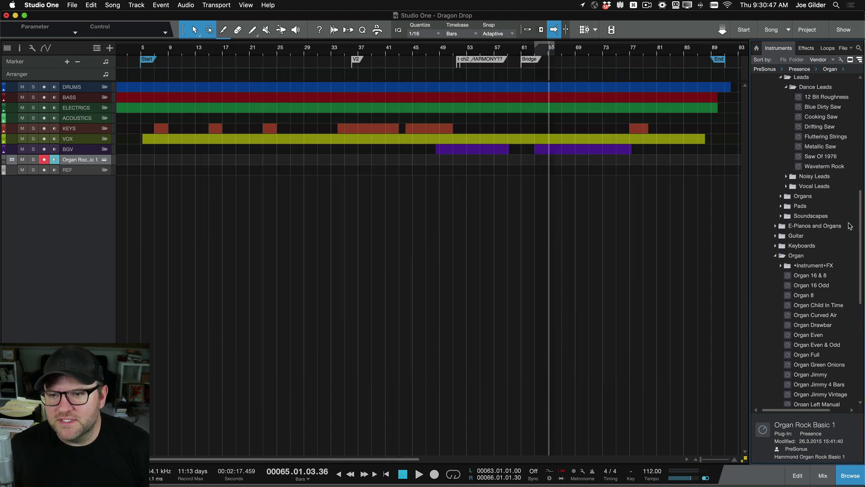
pyautogui.click(821, 159)
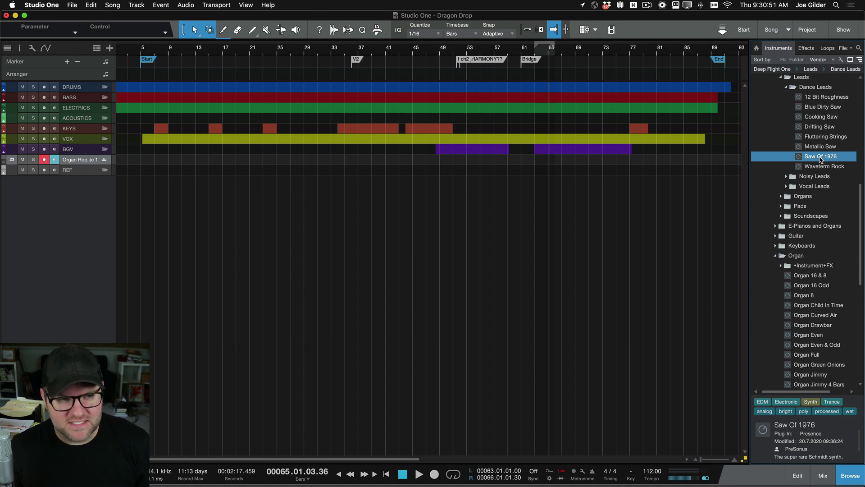
pyautogui.moveTo(821, 159); pyautogui.dragTo(445, 162)
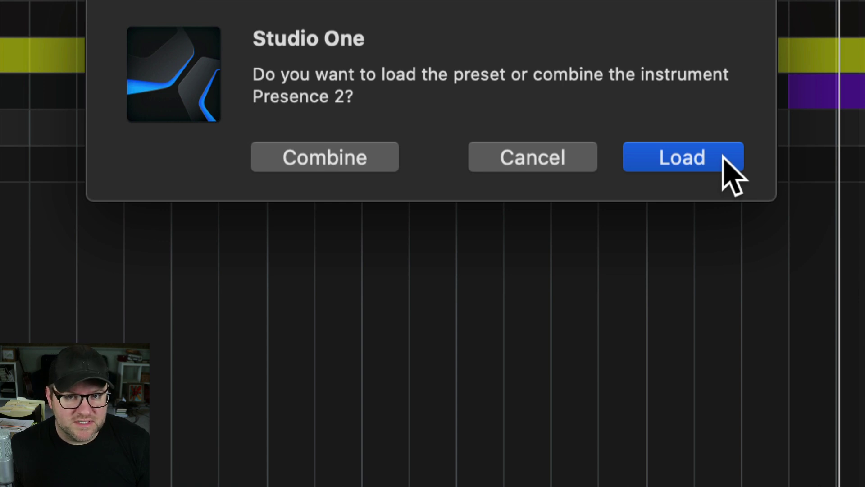
pyautogui.click(317, 163)
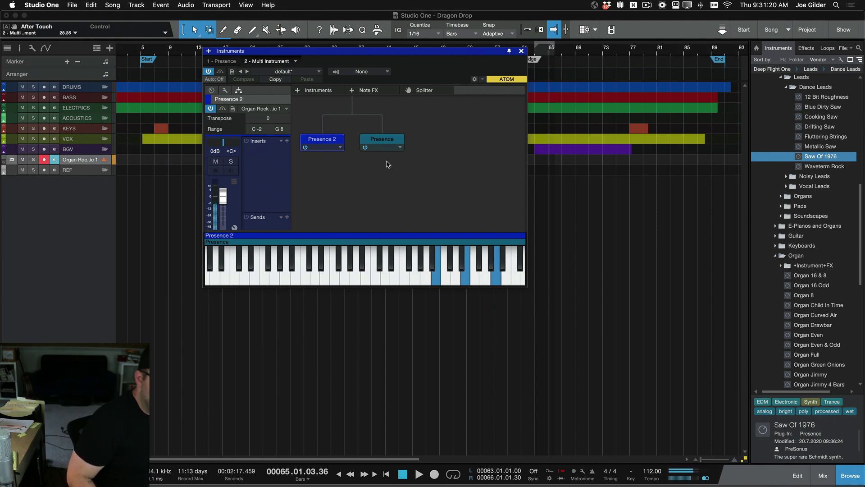
# Audition the organ layers, set Saw Of 1976 velocity to 34%, and close the instrument windows
pyautogui.click(304, 148)
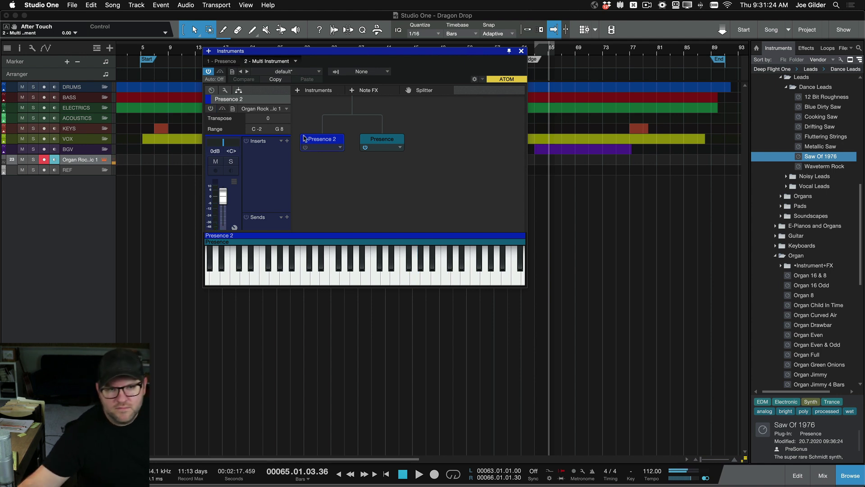
pyautogui.click(304, 148)
pyautogui.click(365, 147)
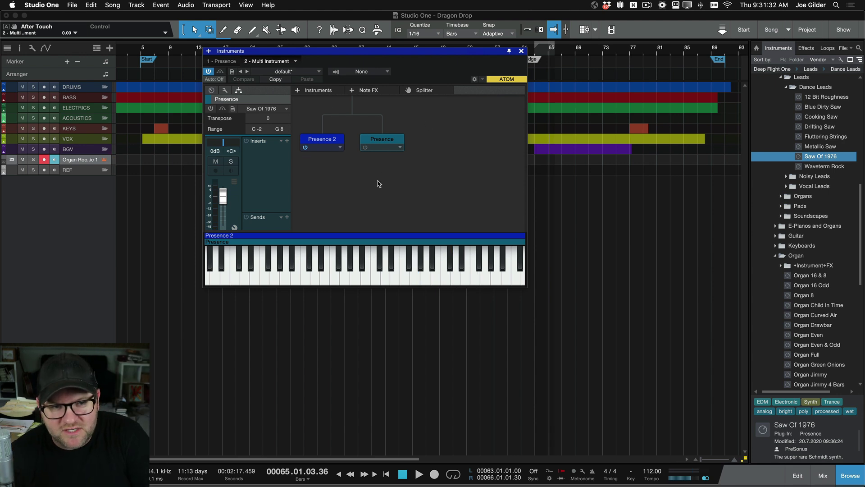
pyautogui.doubleClick(378, 139)
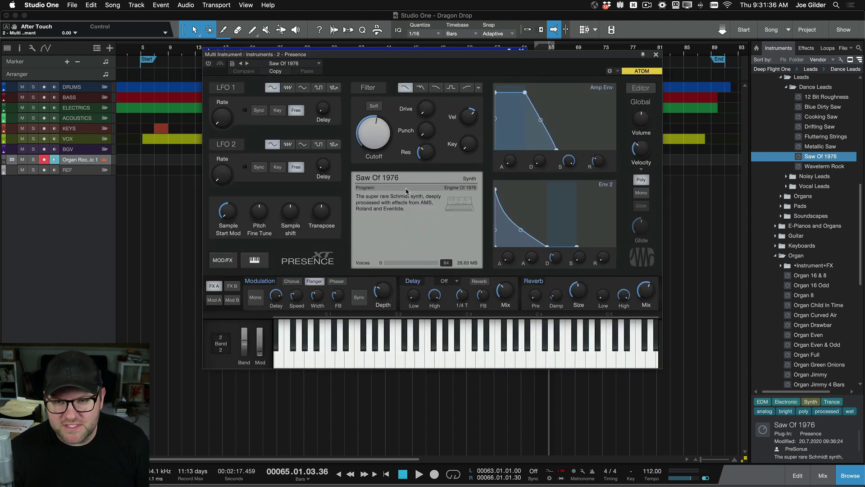
pyautogui.moveTo(647, 150); pyautogui.dragTo(647, 163)
pyautogui.click(657, 55)
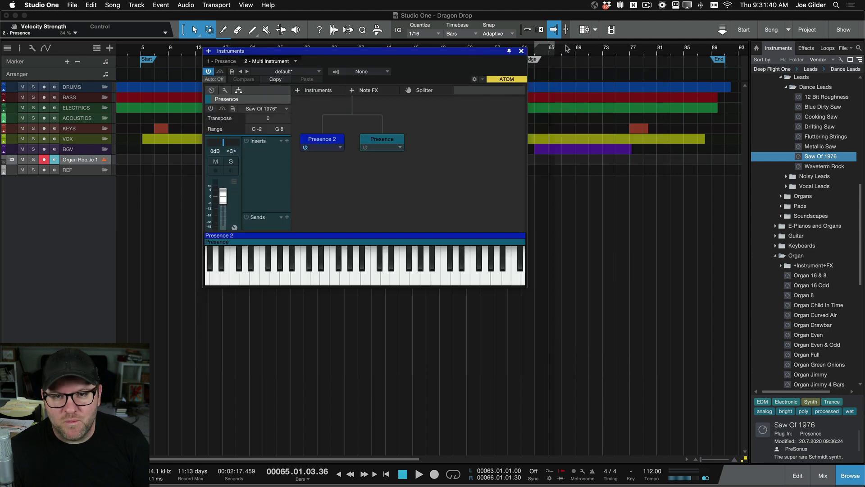
pyautogui.click(522, 51)
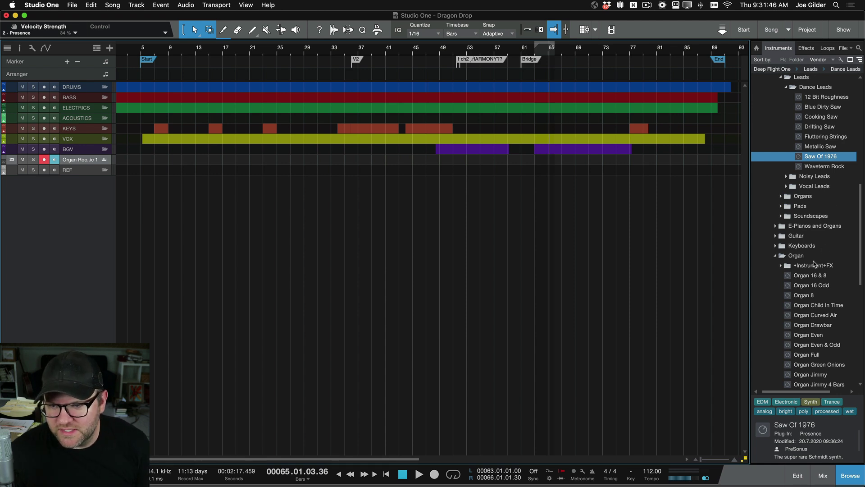
# Drop the Drifting Saw preset onto the Organ track and combine it into the Multi Instrument
pyautogui.moveTo(818, 126); pyautogui.dragTo(512, 164)
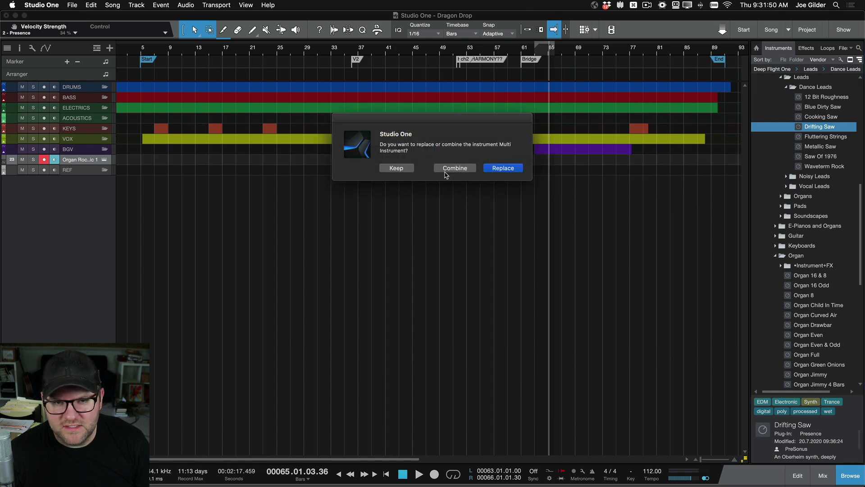
pyautogui.click(445, 171)
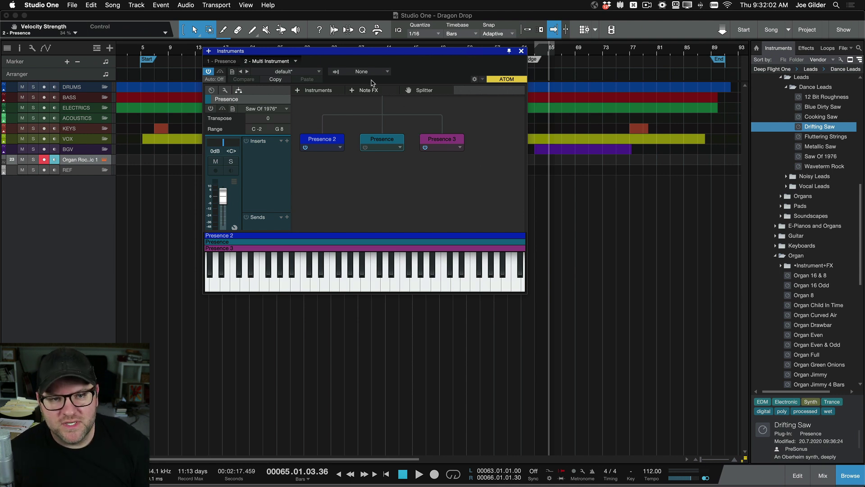
# Look through the Note FX list and dismiss it without adding an effect
pyautogui.click(354, 90)
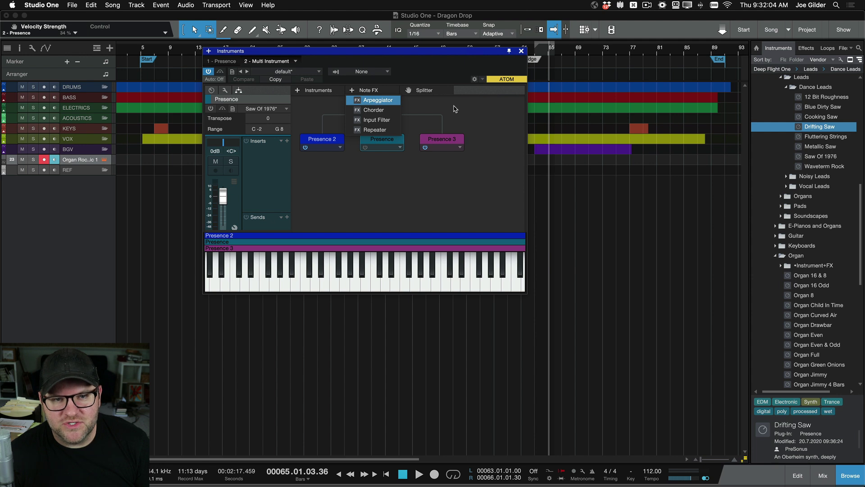
pyautogui.click(472, 118)
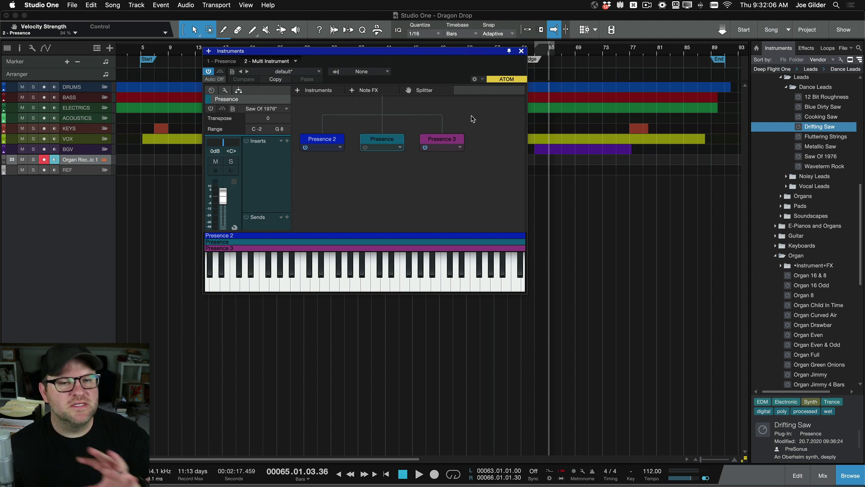